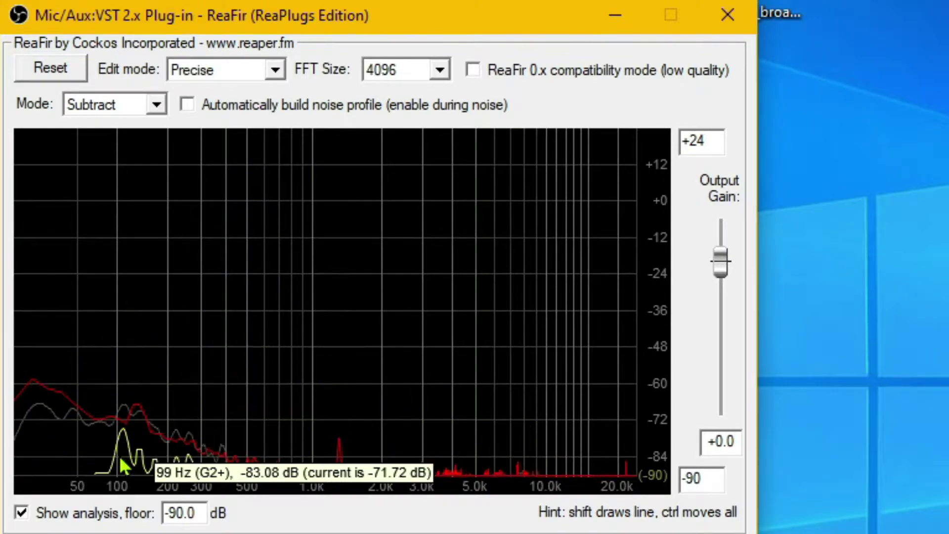
Step: Reset the ReaFir curve to flat 0 dB, capture a new noise profile automatically, then stop building it
left_click(37, 76)
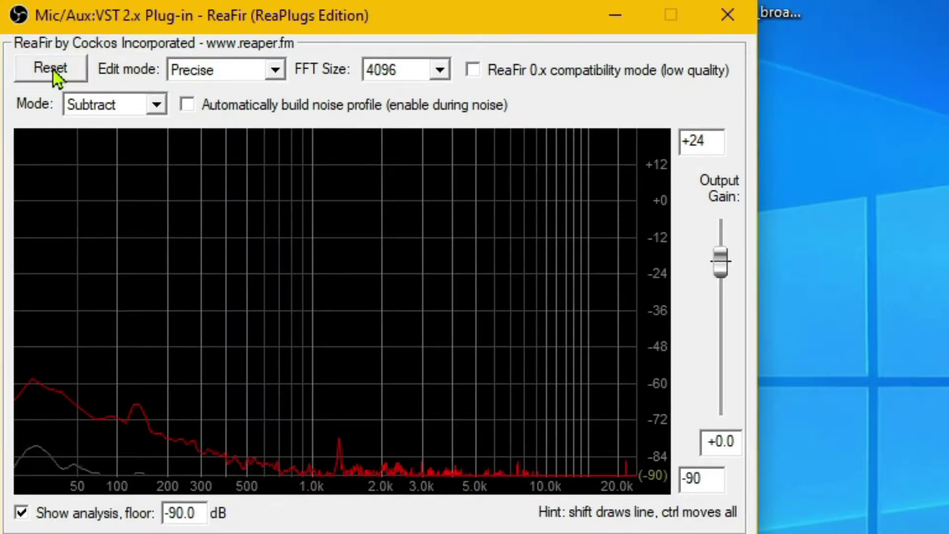
left_click(52, 70)
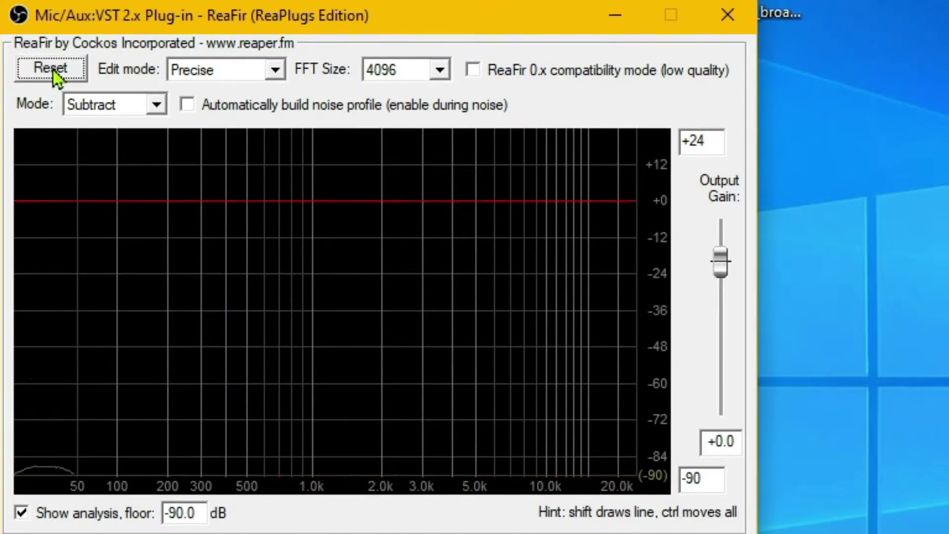
left_click(186, 105)
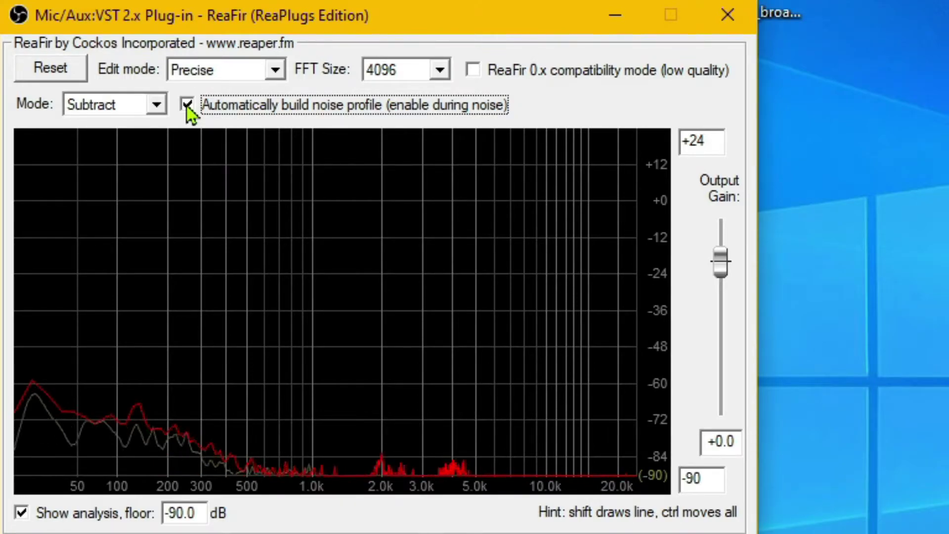
left_click(186, 105)
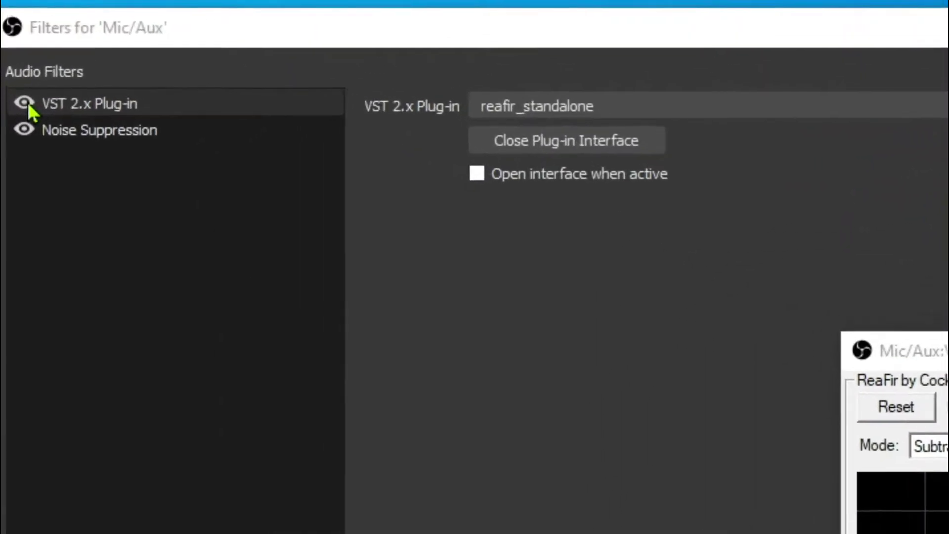
Step: Toggle the ReaFir VST and Noise Suppression filters off, then move the ReaFir window to the lower right
left_click(17, 50)
left_click(47, 139)
left_click(41, 171)
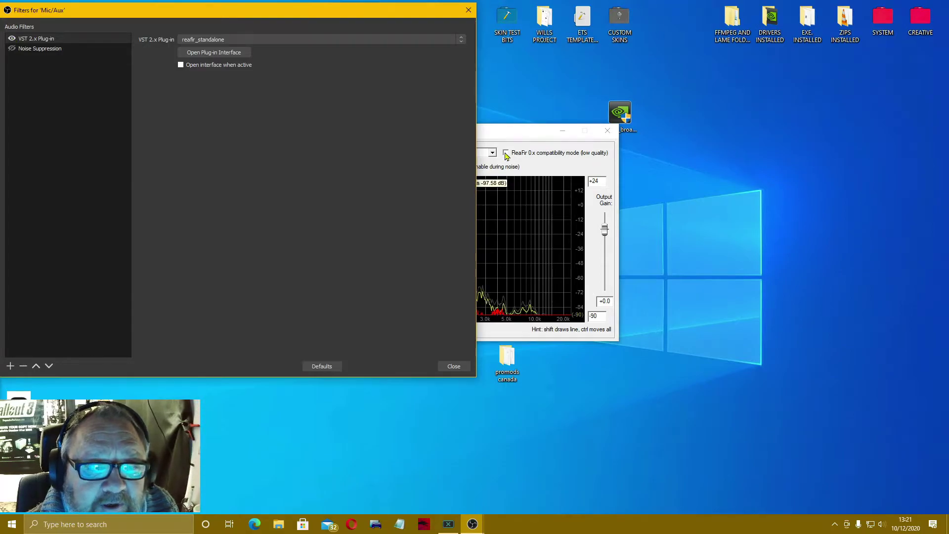
left_click(497, 131)
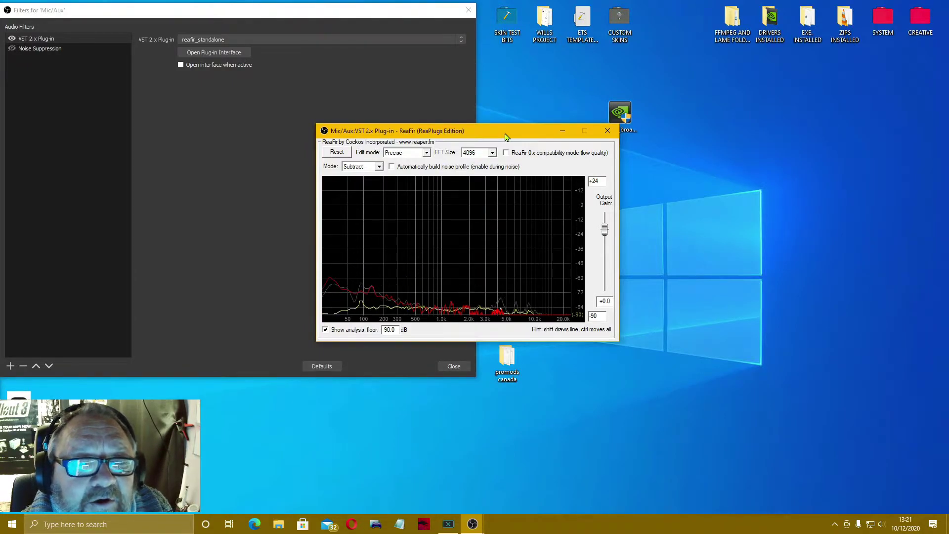
left_click_drag(505, 134, 708, 281)
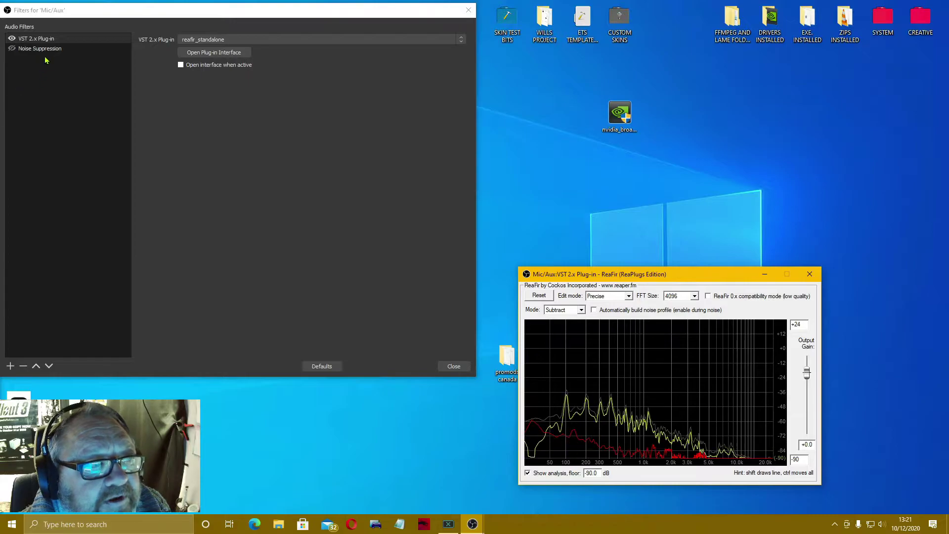
Step: Show Noise Suppression's settings, close the ReaFir plug-in window, and bring Settings into view
left_click(15, 49)
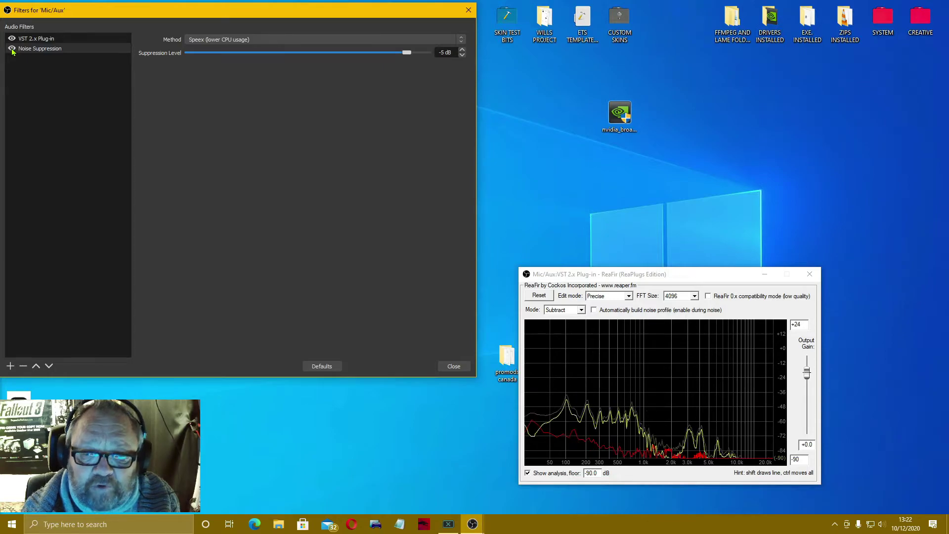
left_click(808, 274)
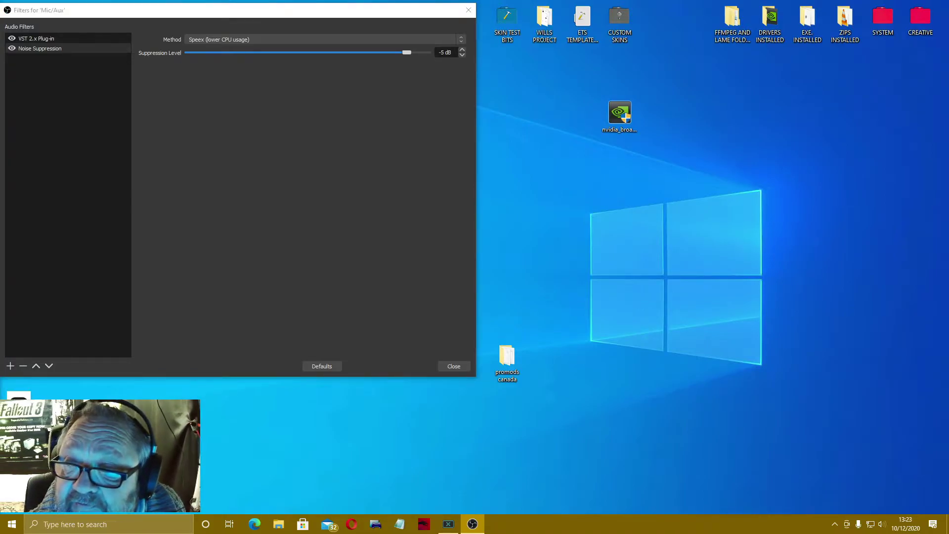
left_click_drag(948, 15, 701, 16)
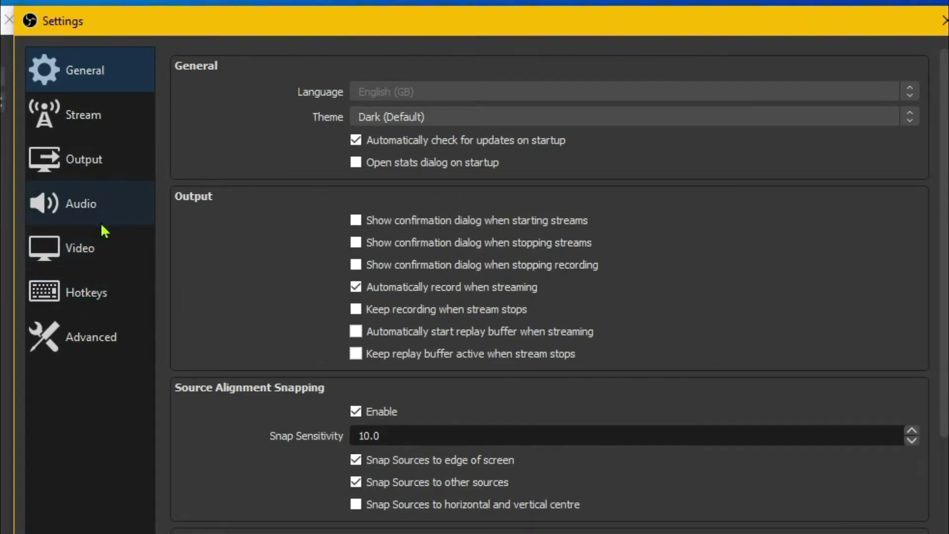
Step: Confirm Mic/Auxiliary Audio is Chat Mic (TC-Helicon GoXLR) on the Audio page and close Settings with OK
left_click(101, 213)
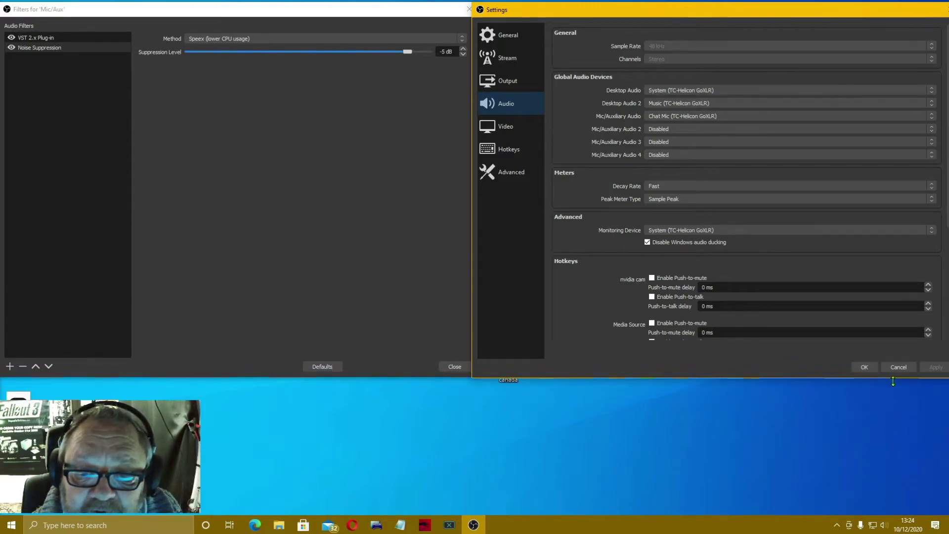
left_click(862, 366)
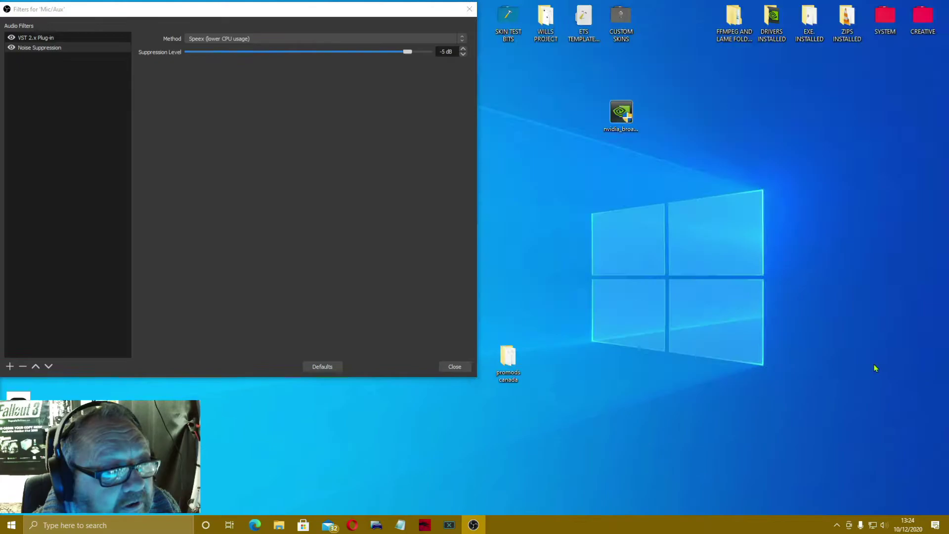
Step: Close the Mic/Aux filters dialog and launch Opera to its start page
left_click(454, 366)
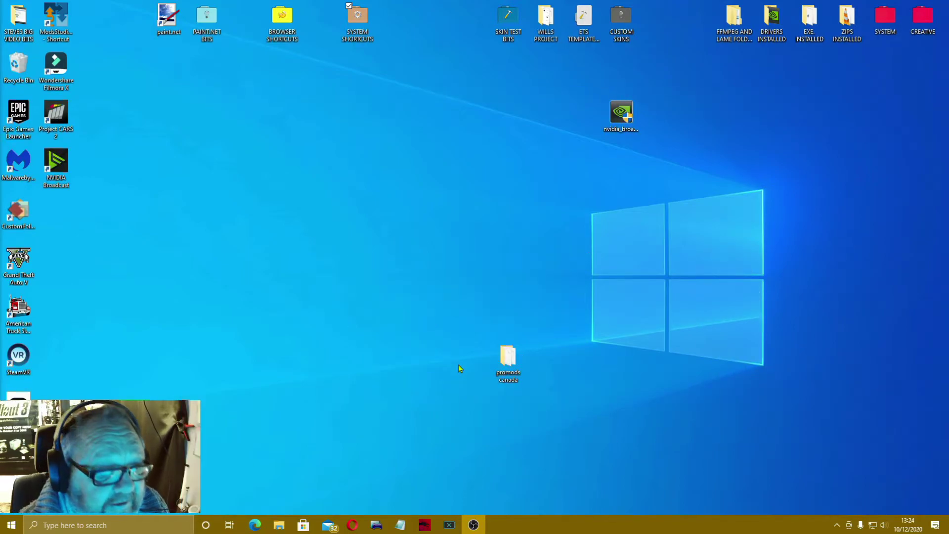
left_click(352, 524)
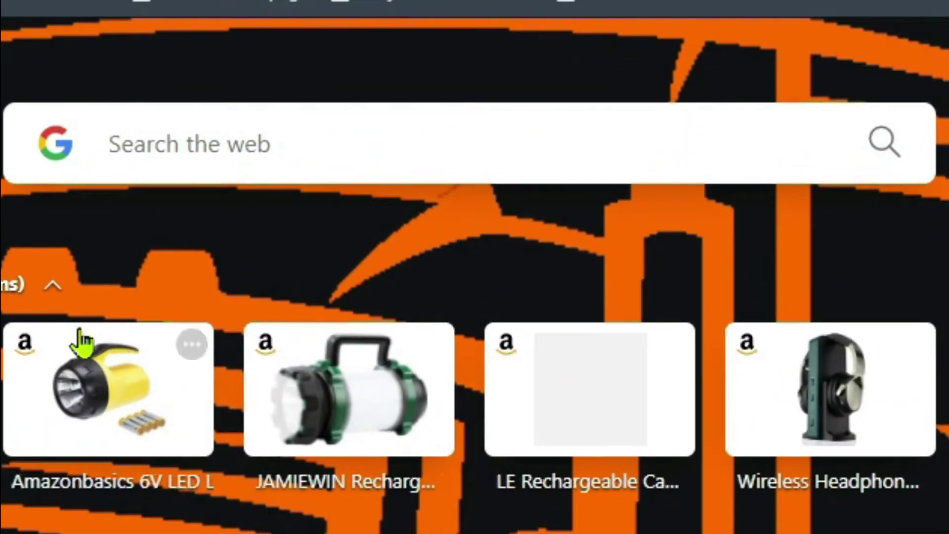
Step: Search Google for 'reaper plugins' and open the ReaPlugs page on reaper.fm
left_click(129, 138)
type("reaper plugins")
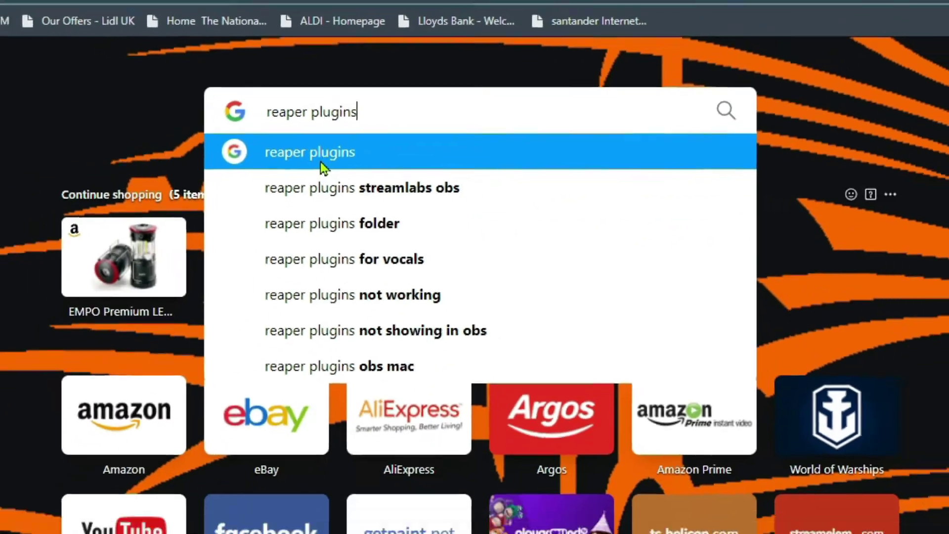
left_click(186, 237)
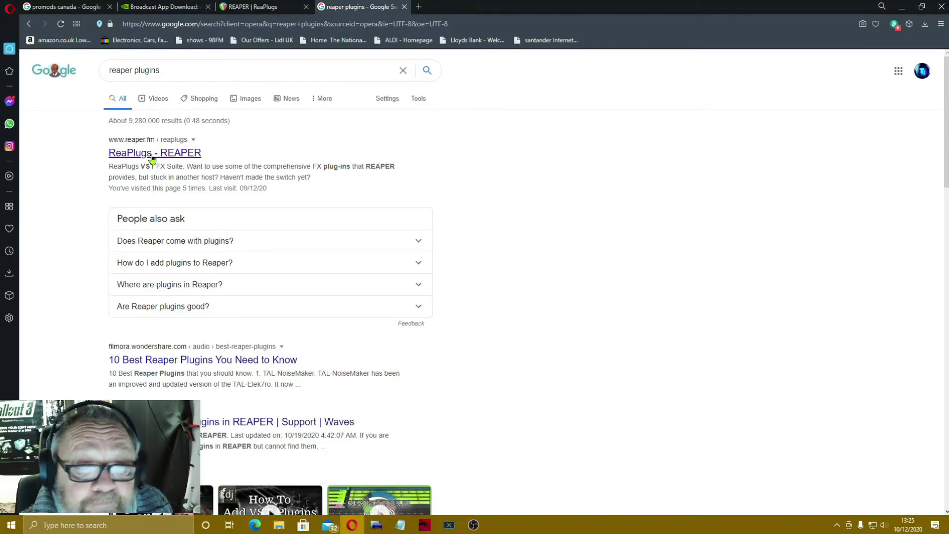
left_click(151, 154)
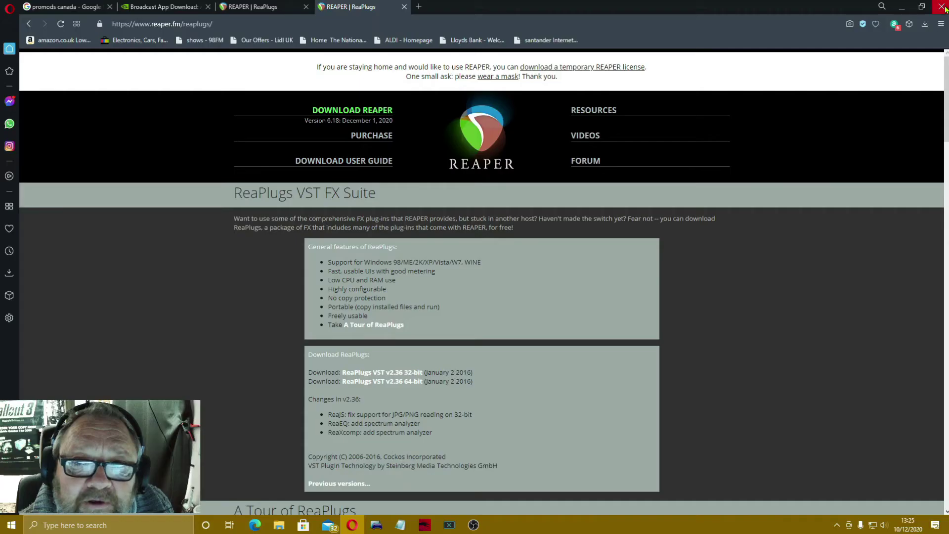
Step: Quit Opera and bring the Mic/Aux filters window back onscreen
key("alt+F4")
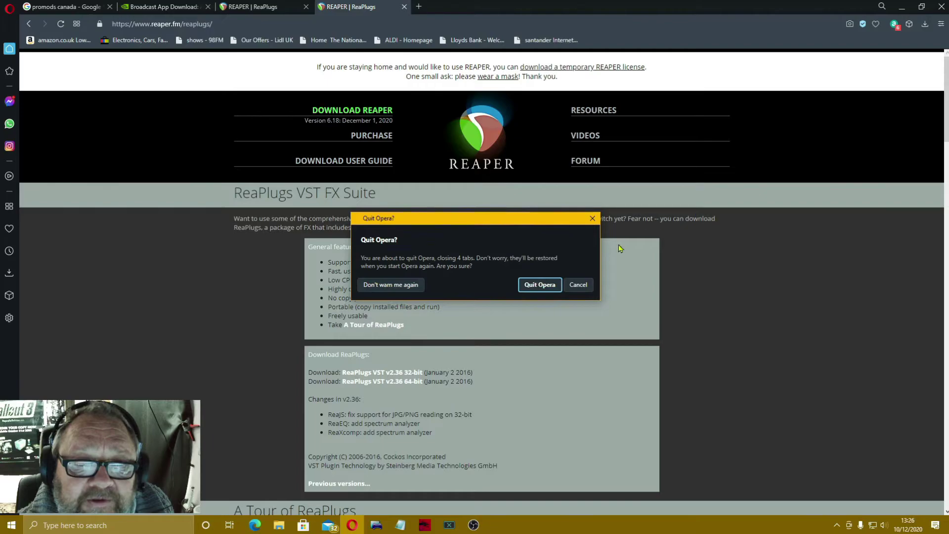
left_click(552, 288)
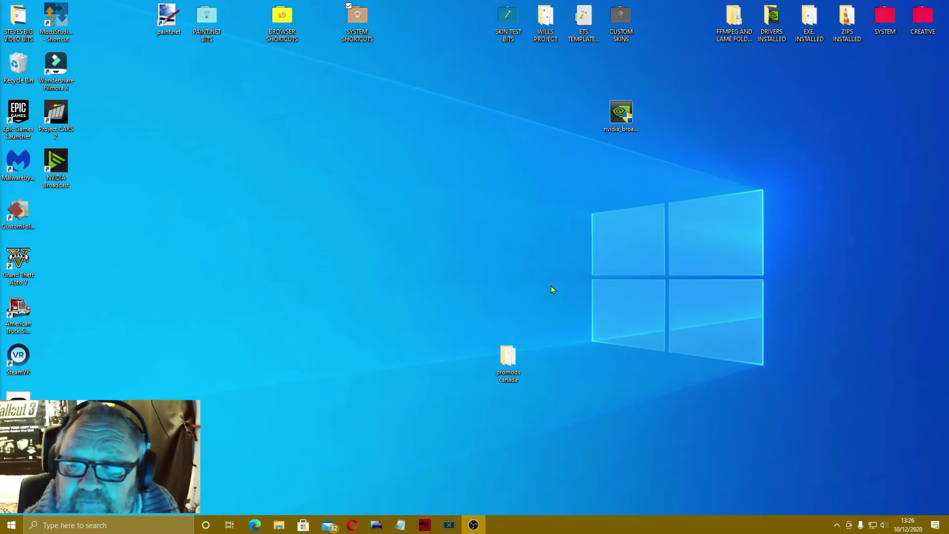
left_click_drag(948, 73, 507, 73)
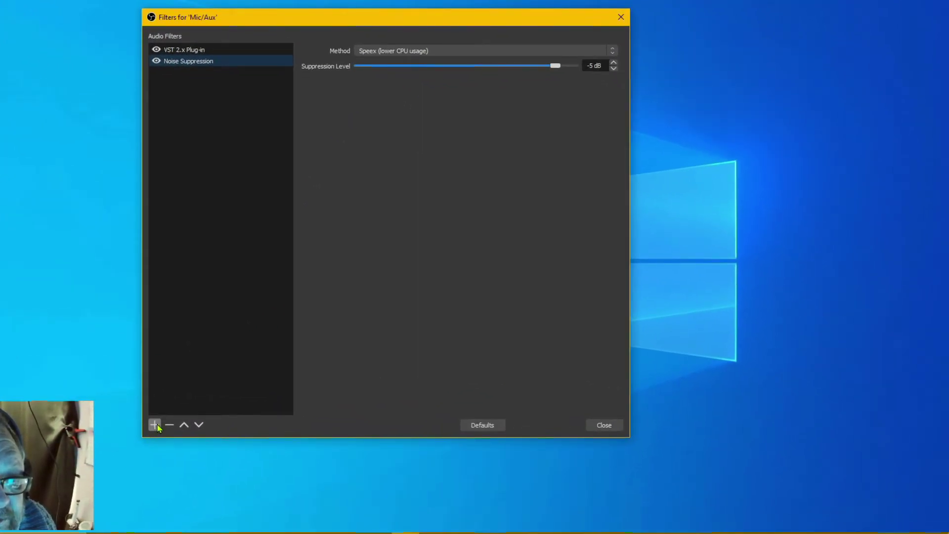
left_click(154, 427)
left_click(304, 504)
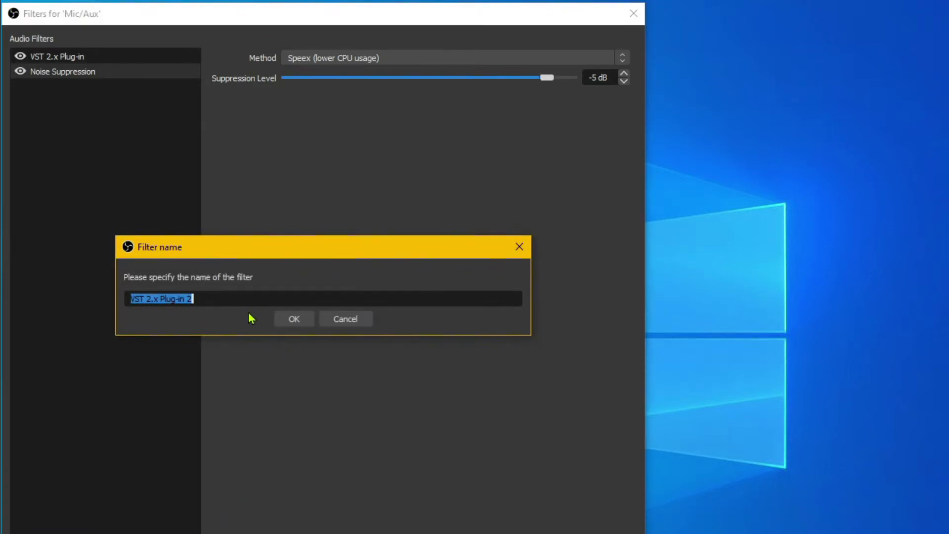
type("tr")
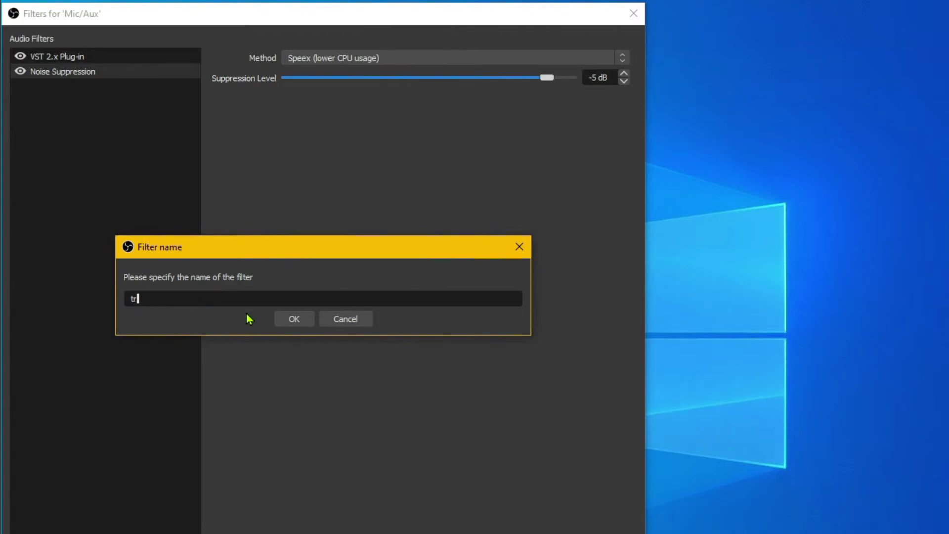
type("e")
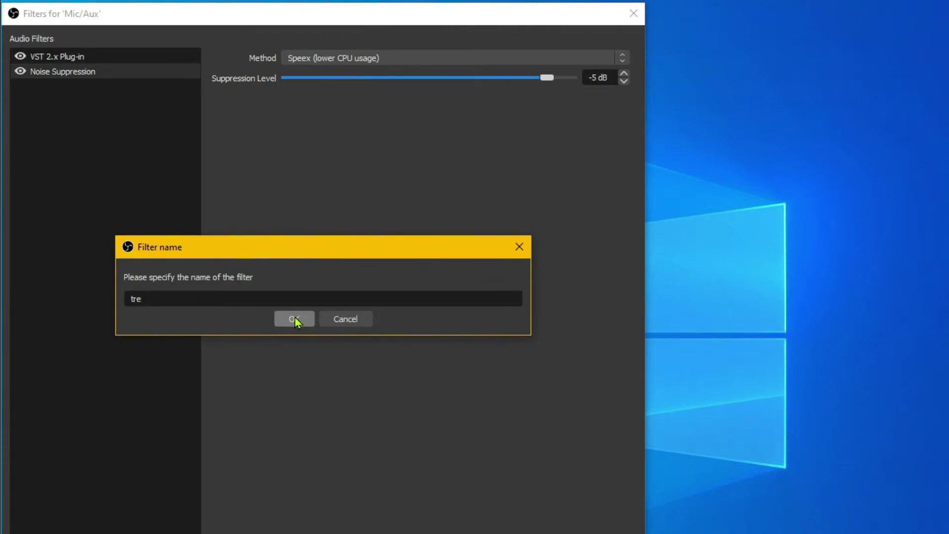
left_click(295, 319)
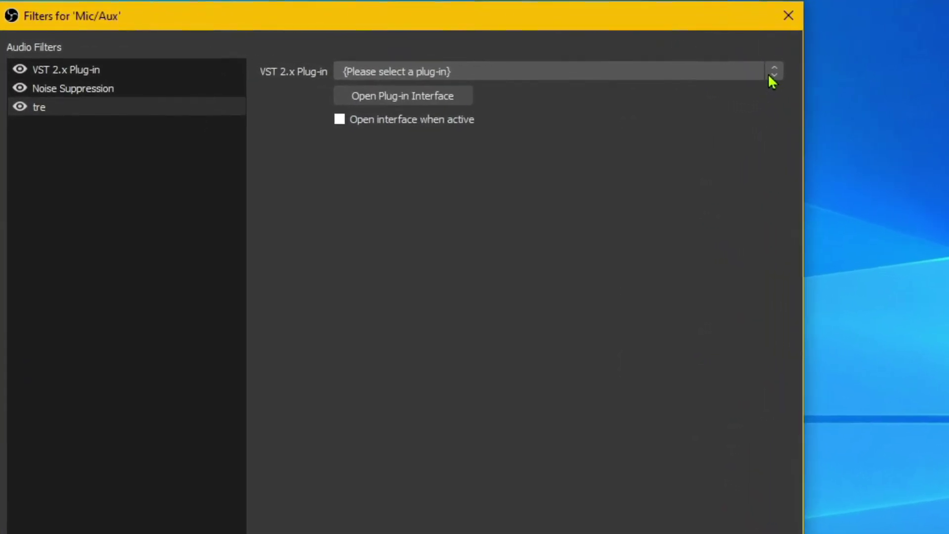
left_click(771, 75)
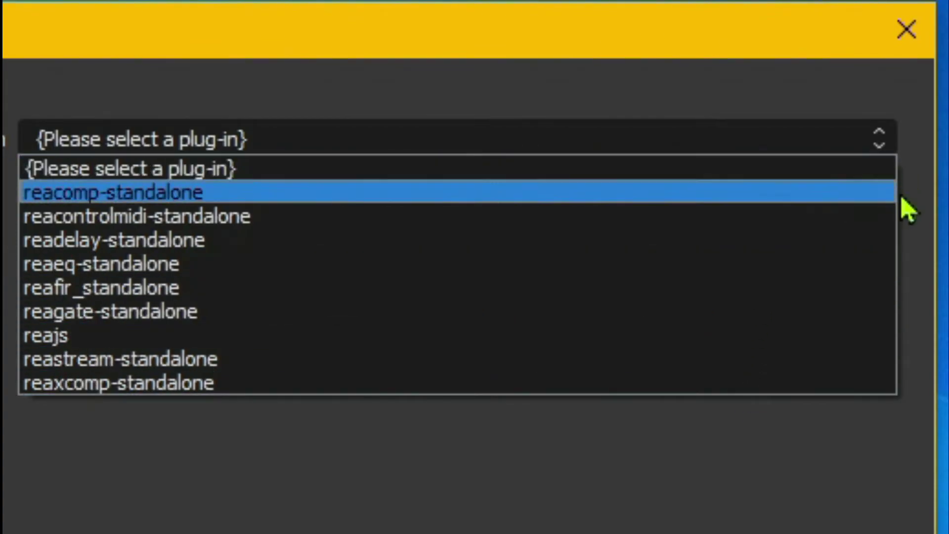
left_click(189, 138)
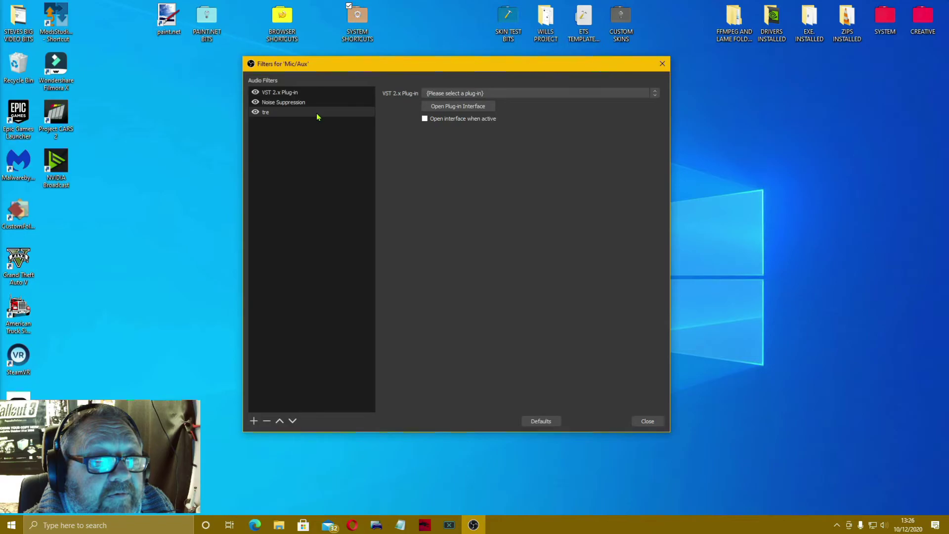
left_click(317, 113)
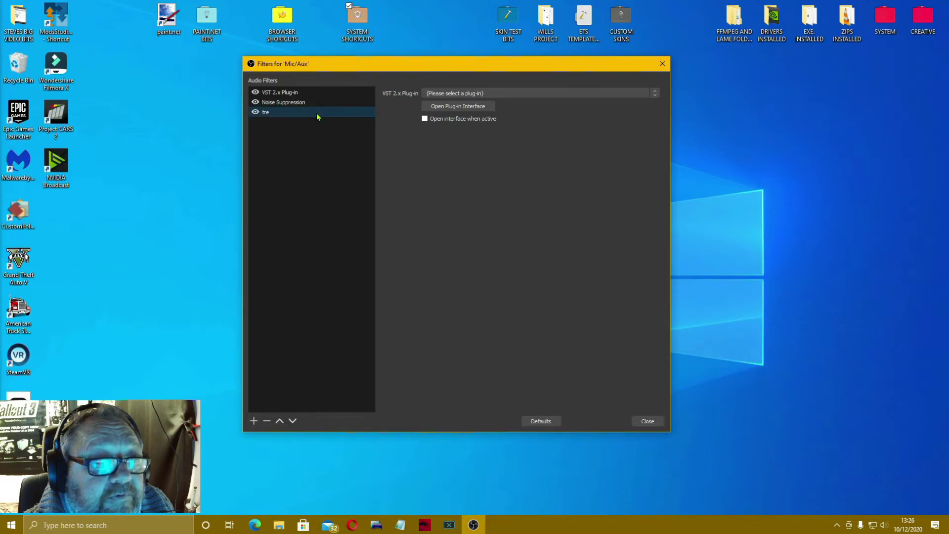
left_click(267, 421)
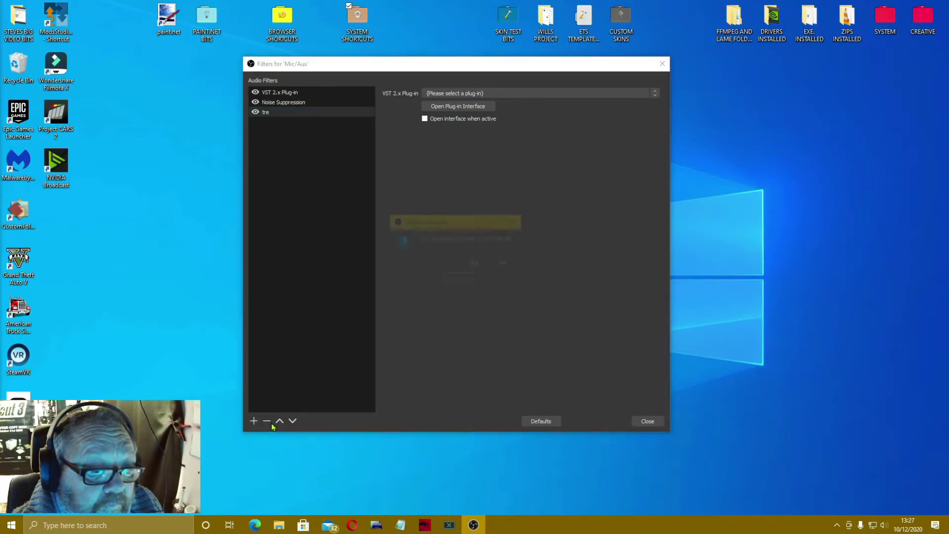
left_click(476, 263)
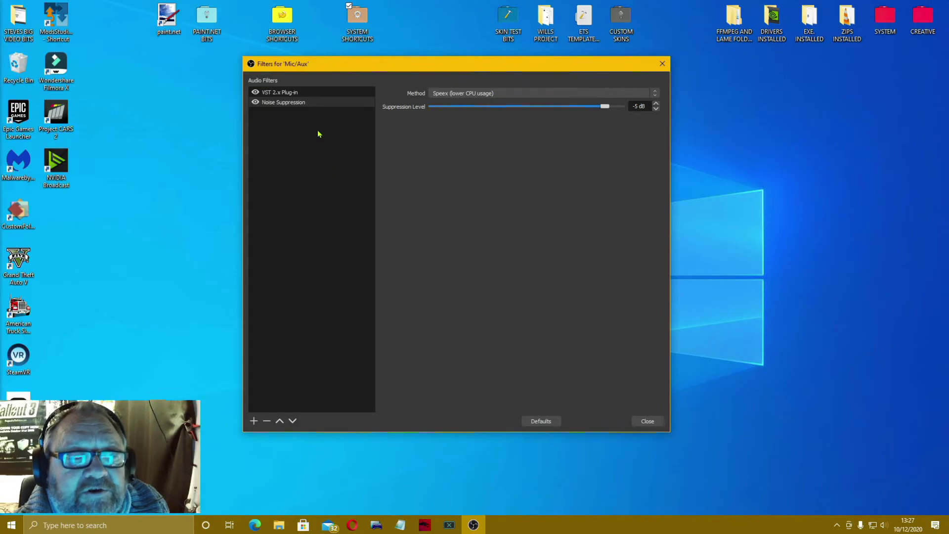
Step: Open the VST 2.x Plug-in filter showing reafir_standalone, then close its ReaFir window
left_click(324, 95)
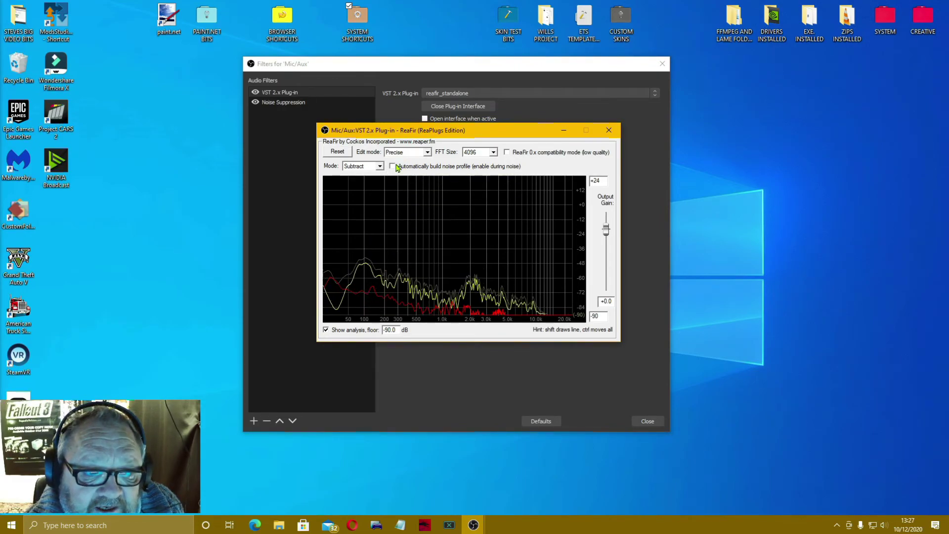
left_click(609, 131)
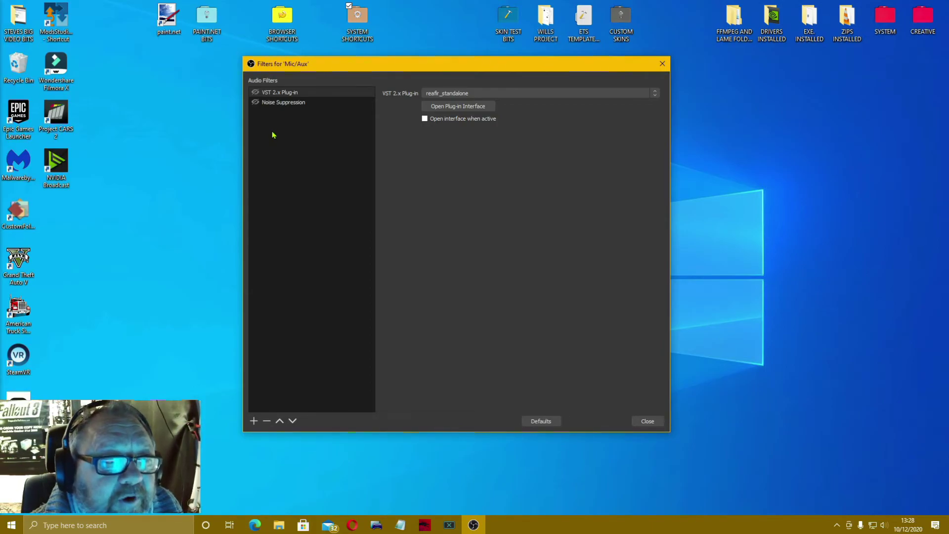
Step: Turn the VST 2.x Plug-in and Noise Suppression filters back on
left_click(256, 94)
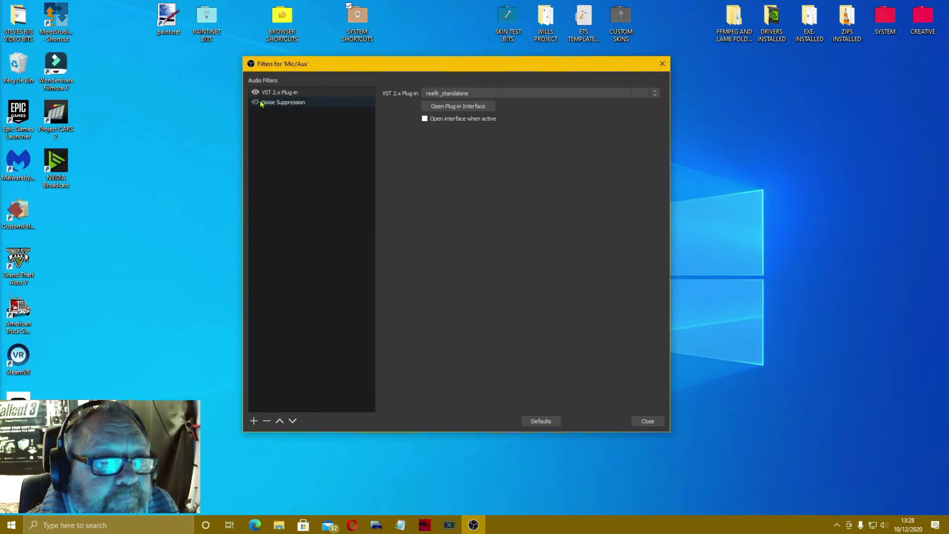
left_click(256, 102)
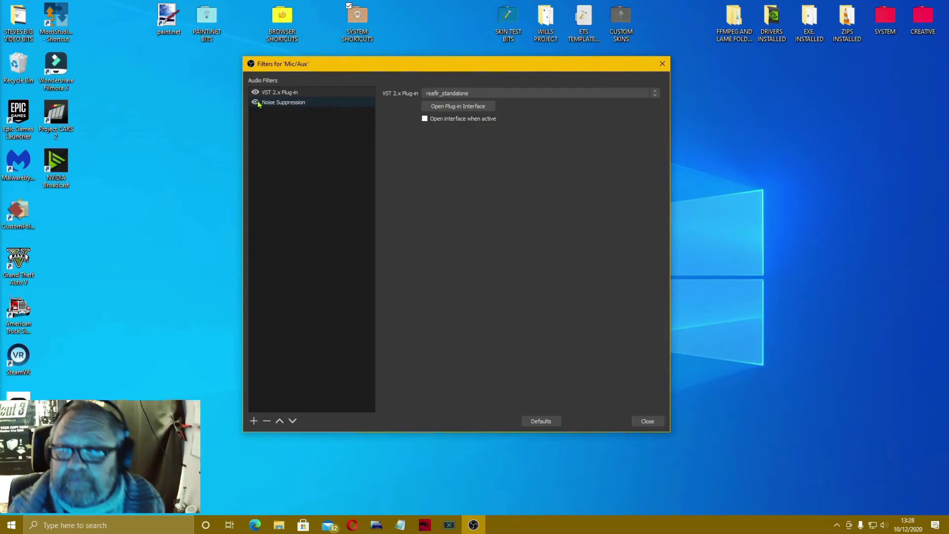